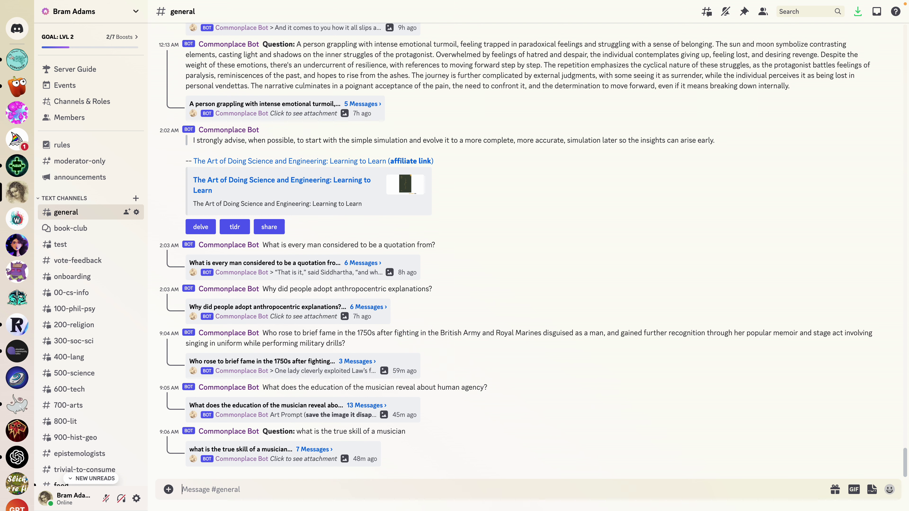
Step: Run Commonplace Bot's /wander command in #general to get three question choices
text(/wa)
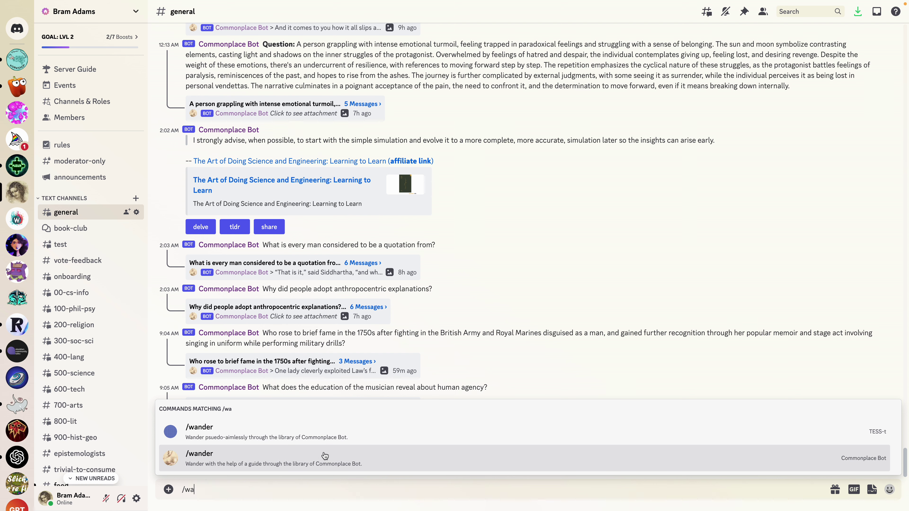
click(316, 457)
key(Return)
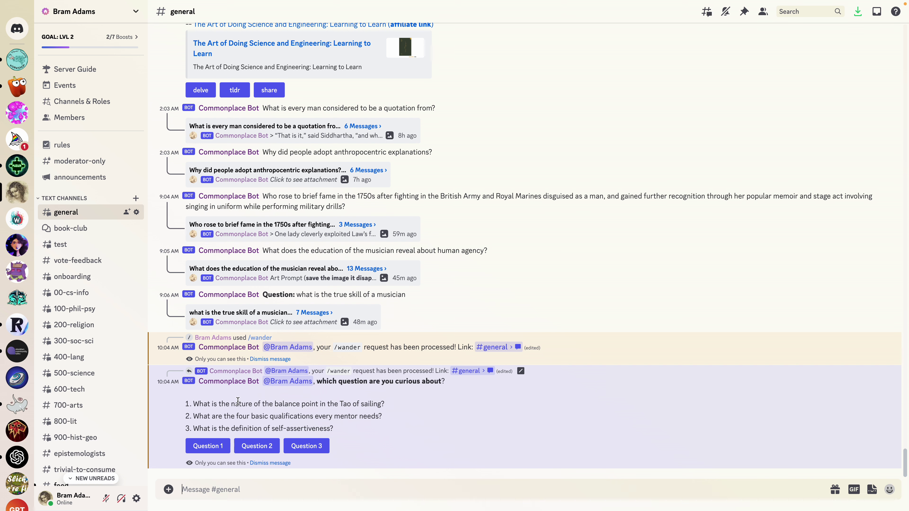
Step: Read the three offered questions and pick Question 2 on the four mentor qualifications
drag(239, 405, 381, 403)
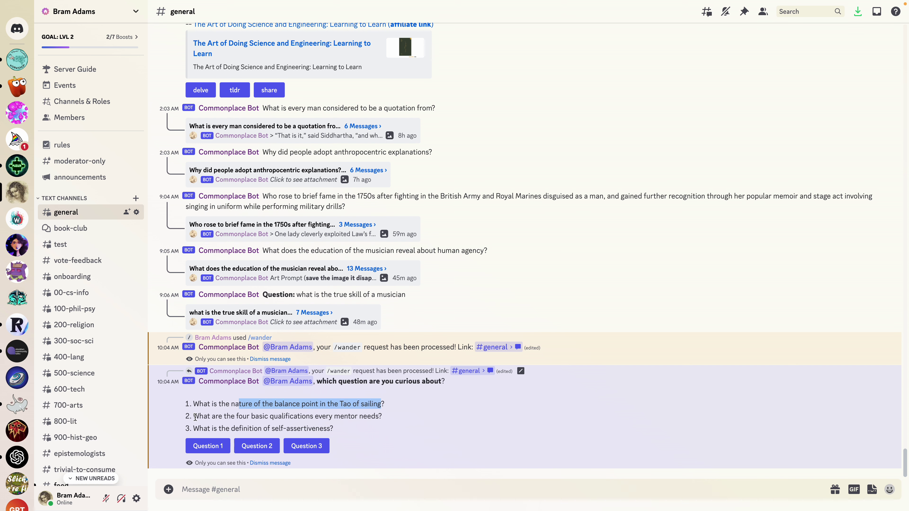
drag(195, 417, 373, 415)
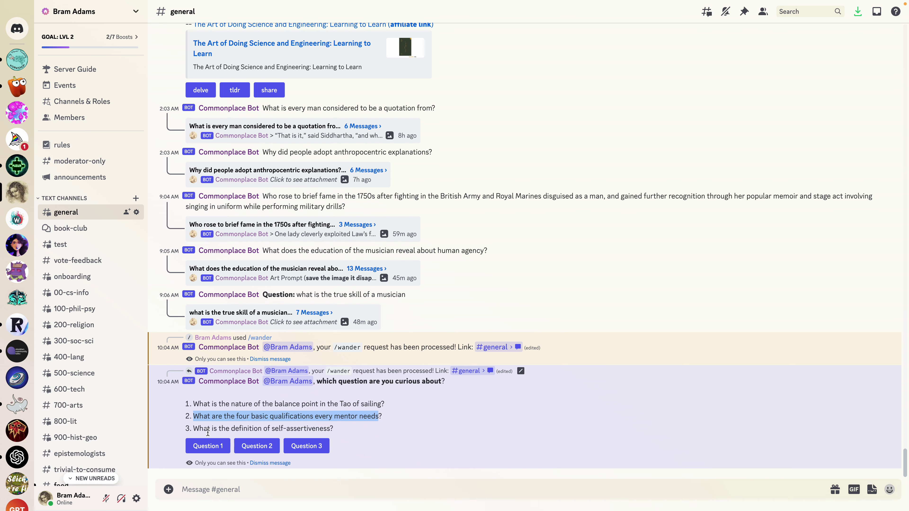
drag(200, 430, 363, 416)
click(249, 419)
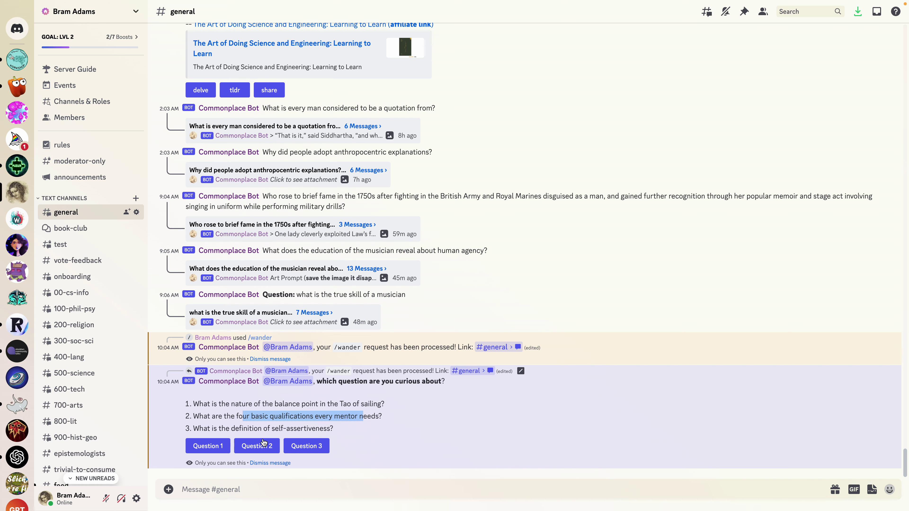
click(257, 446)
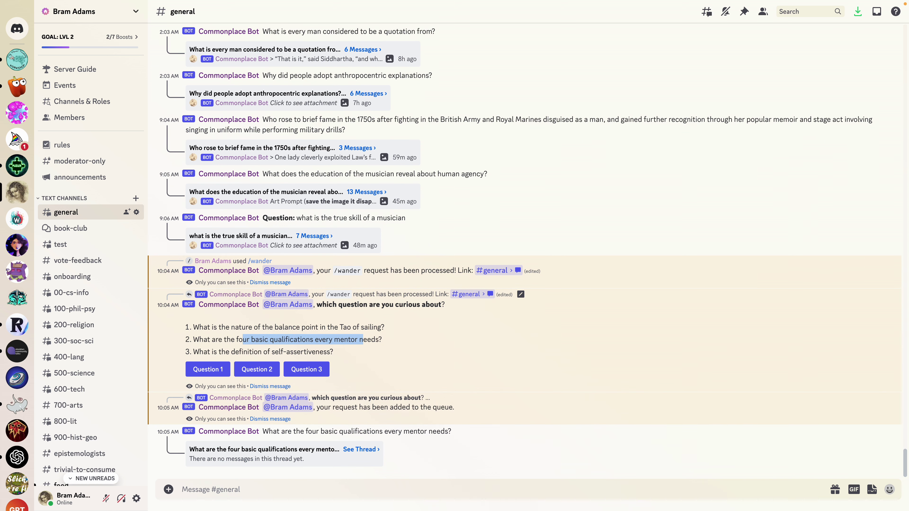
Step: Open the mentor-qualifications thread and read its Discipline of Masters, Mastery and Formula quotes
click(362, 450)
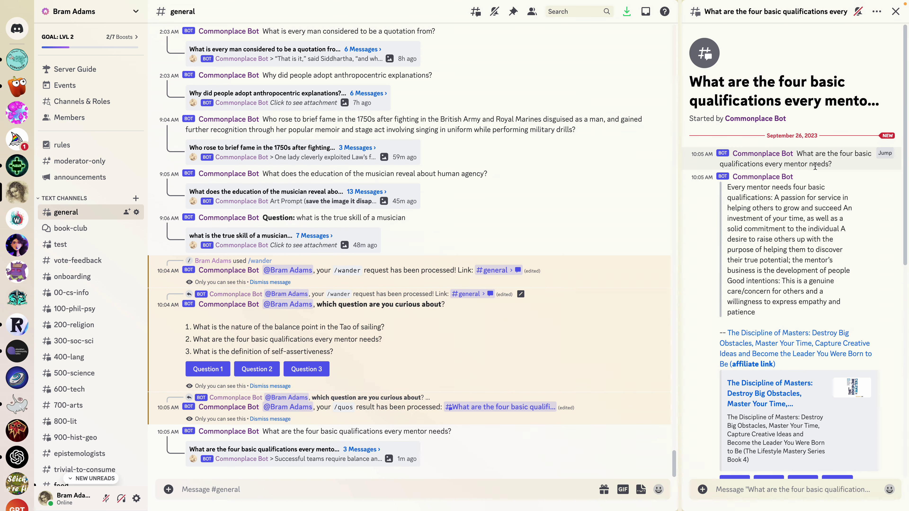
mouse_move(732, 186)
mouse_down()
mouse_move(768, 203)
mouse_move(725, 188)
mouse_up()
scroll(833, 239, down, 8)
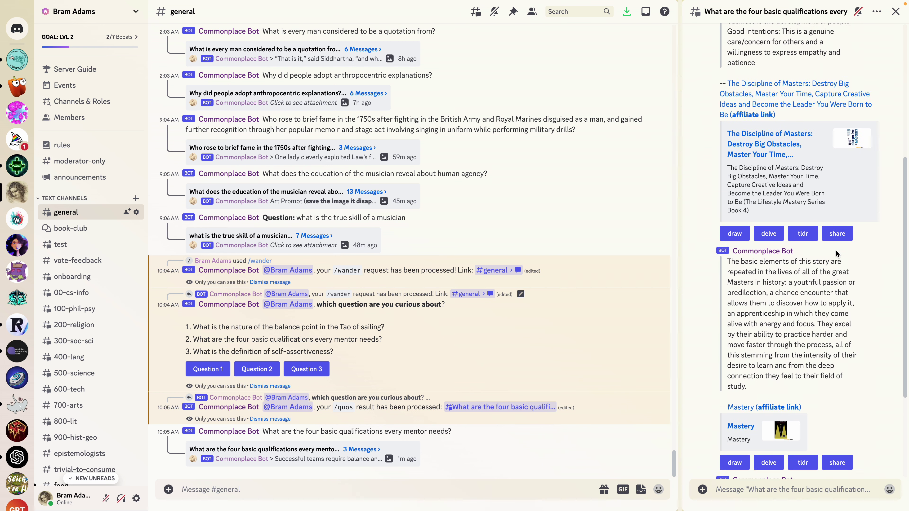
drag(732, 206, 792, 238)
scroll(791, 261, down, 3)
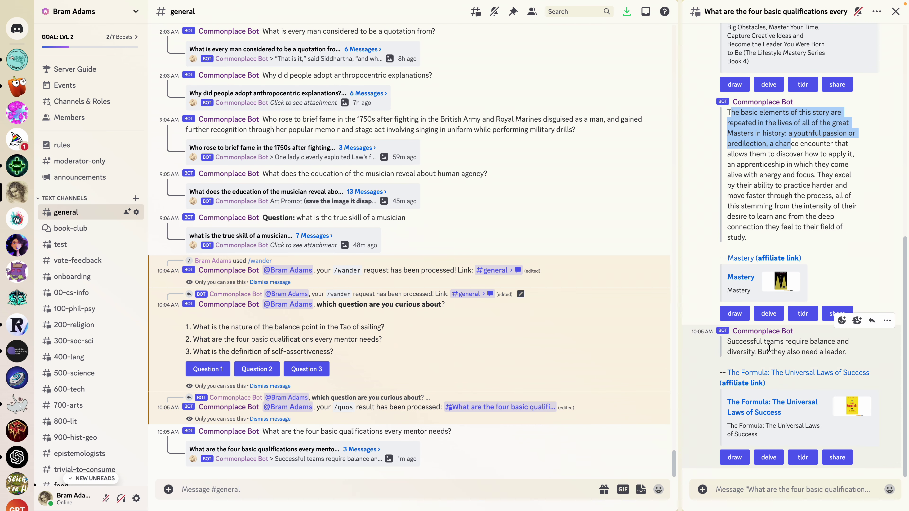
drag(850, 357, 728, 349)
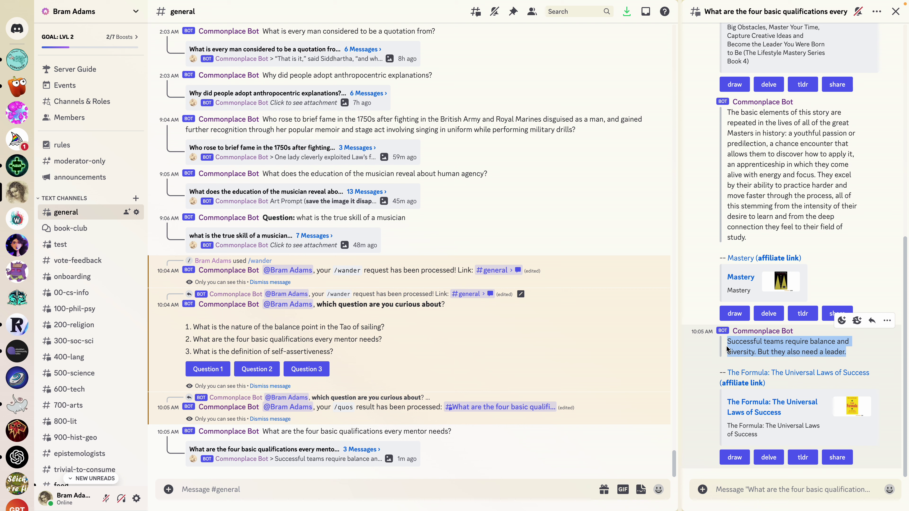
click(760, 189)
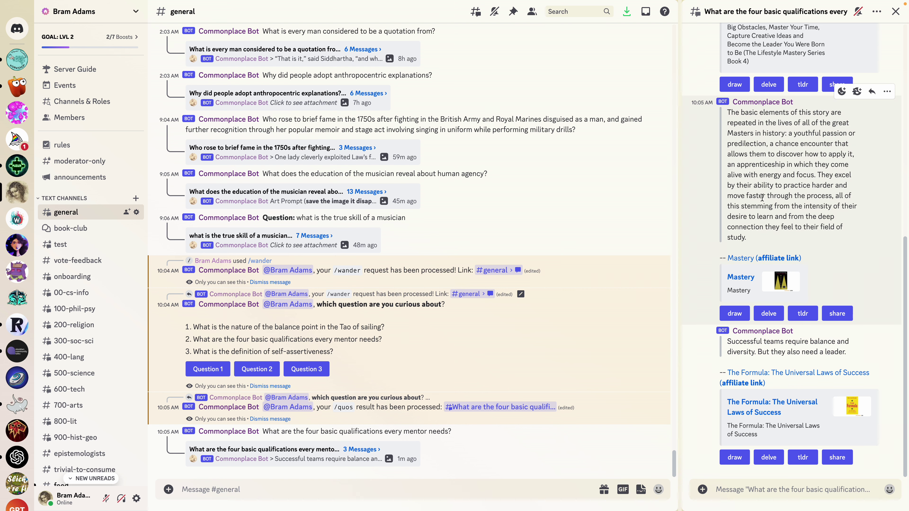
Step: Request a tldr of the Mastery quote and a delve on the four-qualifications answer
click(796, 319)
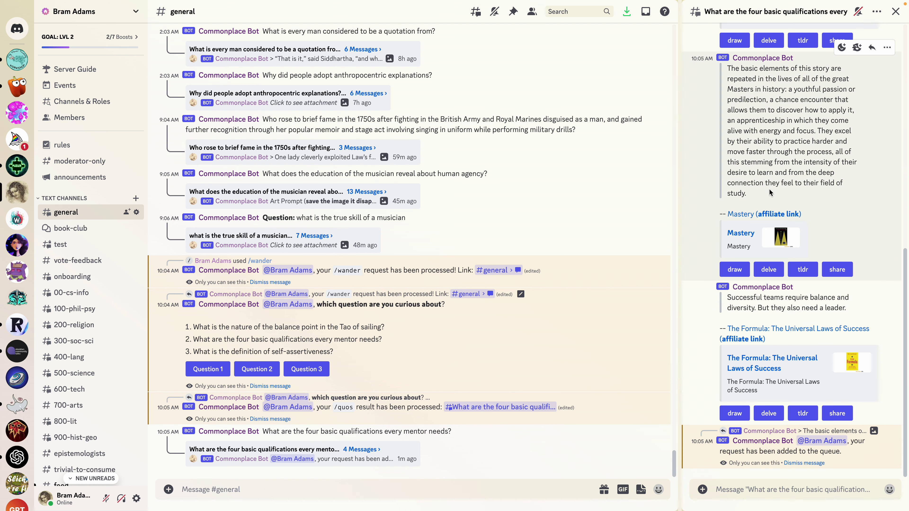
scroll(769, 193, up, 1)
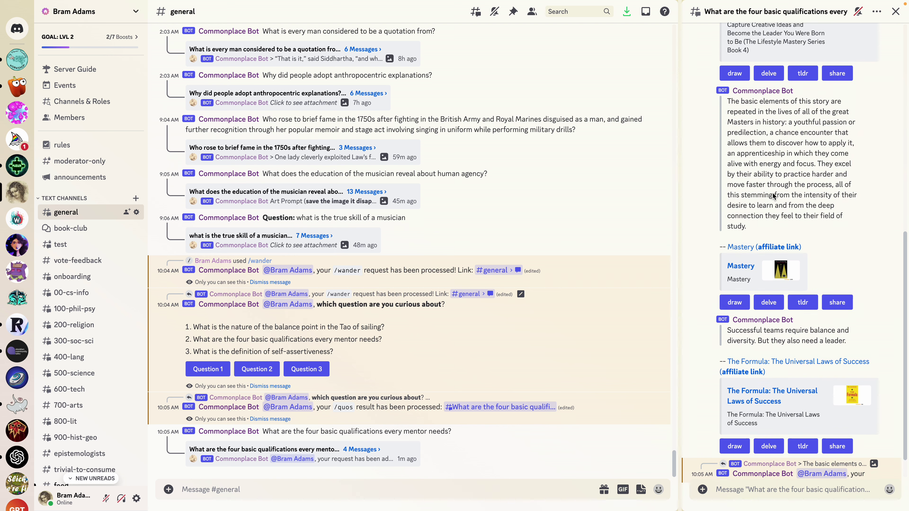
scroll(772, 192, up, 12)
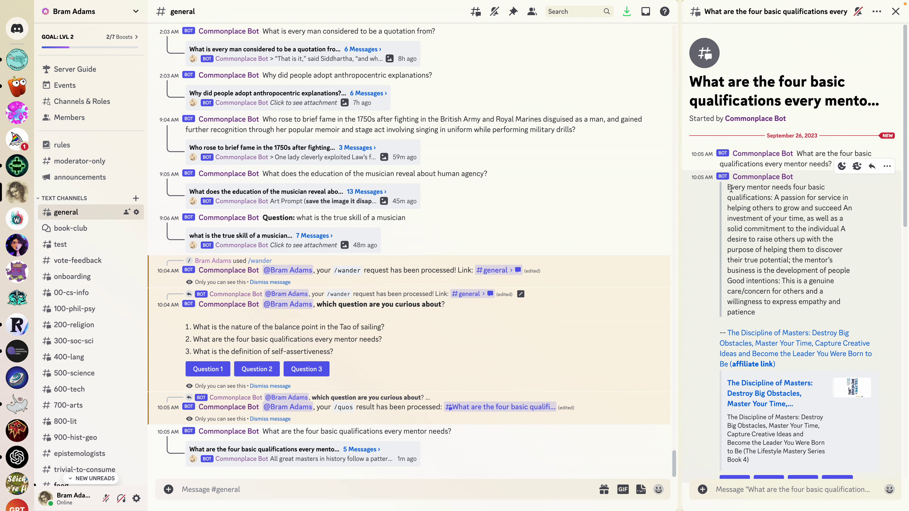
drag(731, 189, 786, 307)
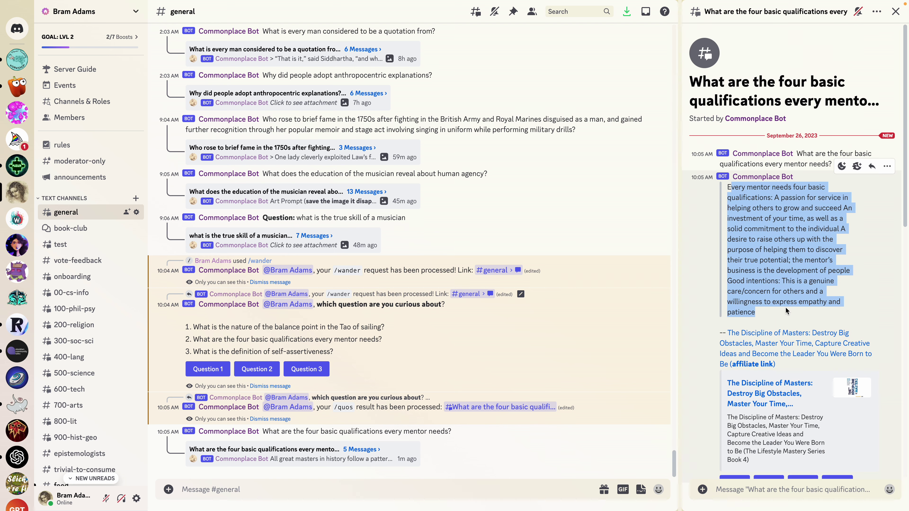
drag(733, 281, 792, 297)
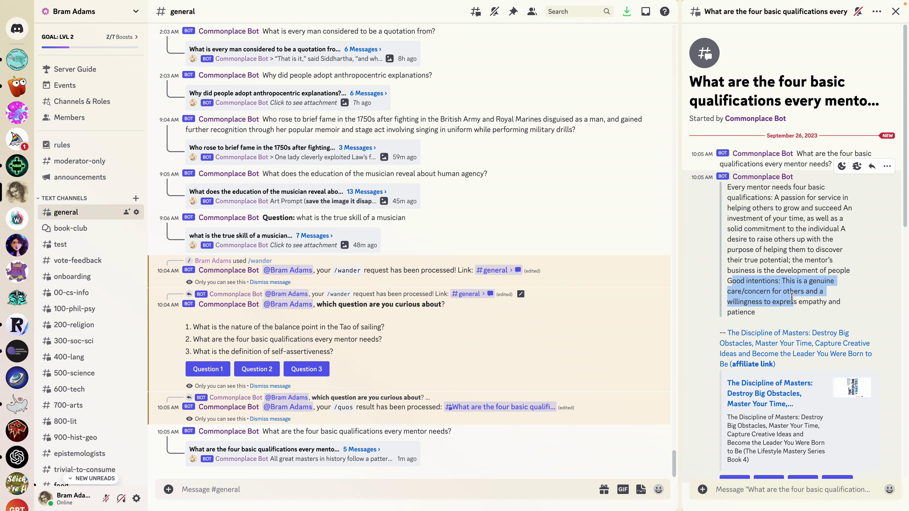
scroll(792, 297, down, 4)
click(771, 334)
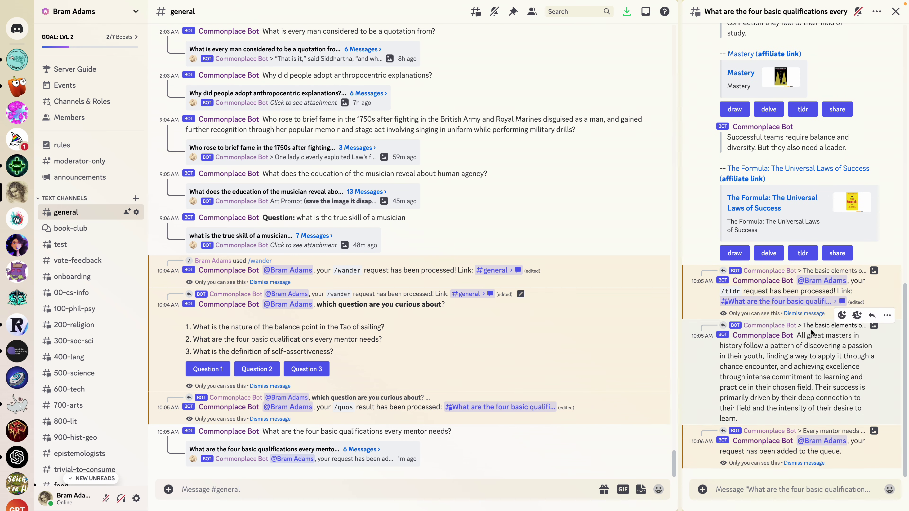
mouse_move(800, 336)
mouse_down()
mouse_move(832, 367)
mouse_move(812, 331)
mouse_up()
Step: Request a delve on the Passion quote from Ego Is the Enemy
click(824, 212)
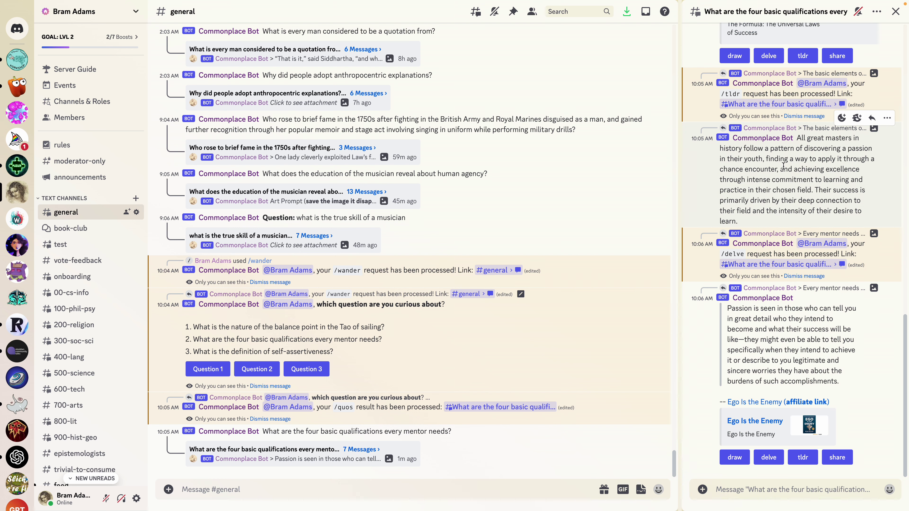
drag(783, 168, 816, 190)
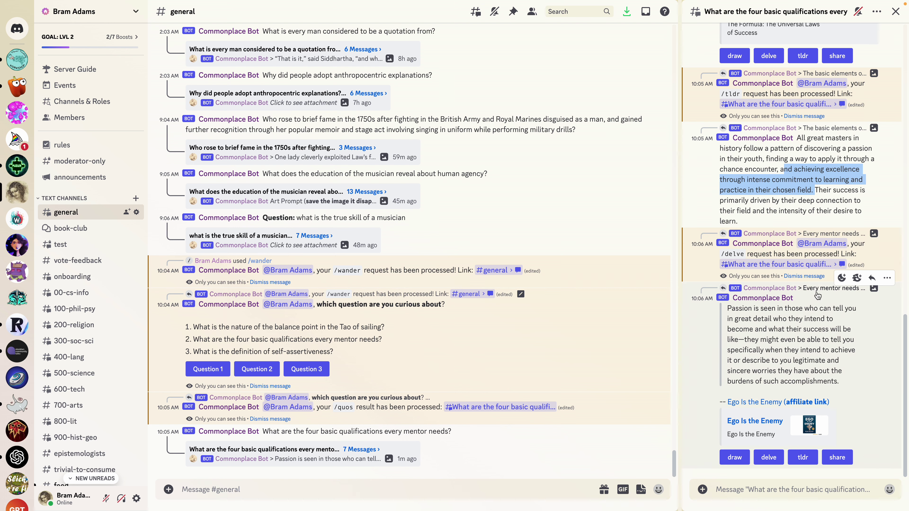
click(799, 328)
drag(728, 309, 819, 369)
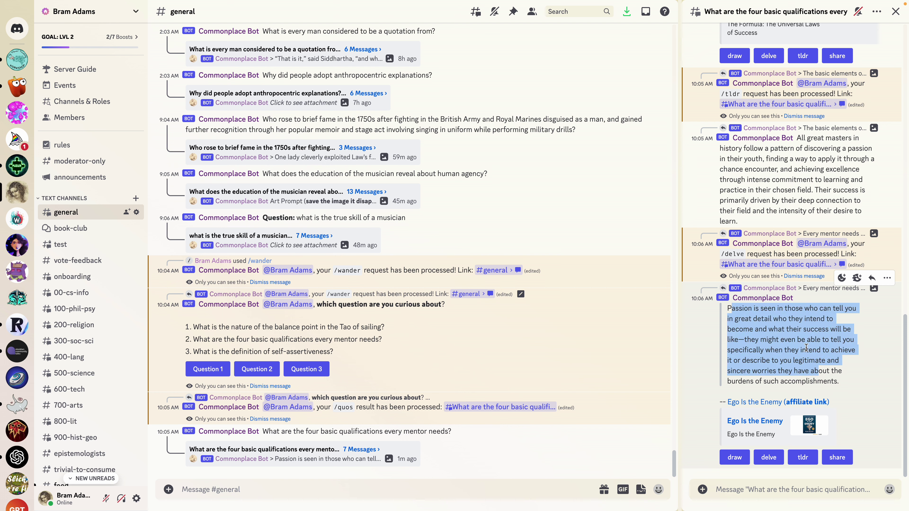
click(769, 458)
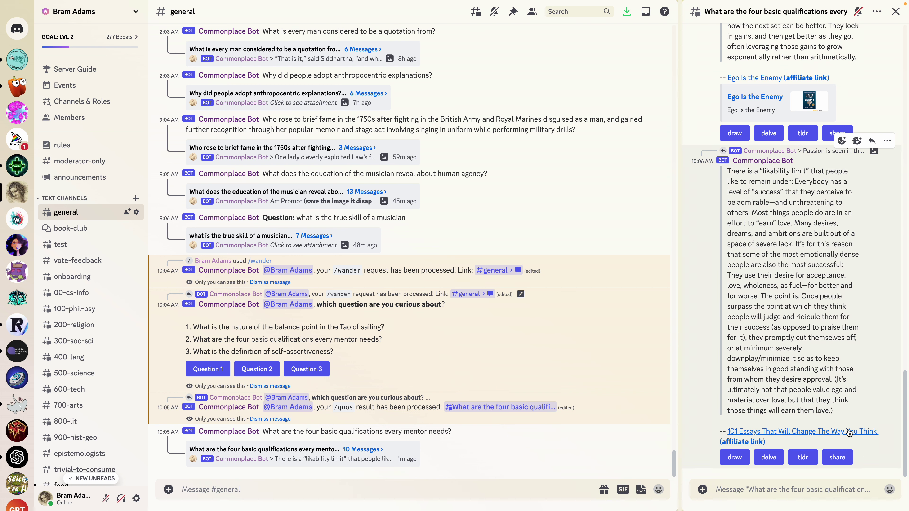
Step: Highlight the 'likability limit' phrase in the bot's new passage
drag(732, 133, 809, 211)
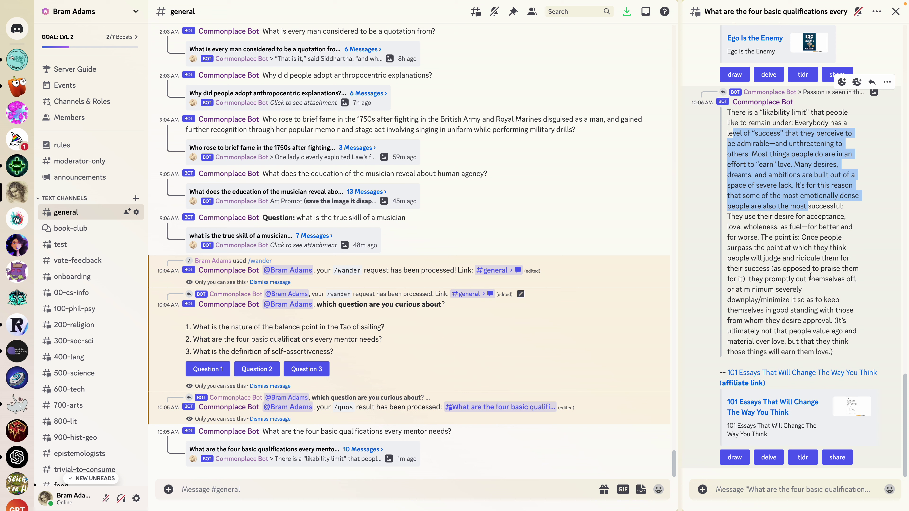
click(800, 321)
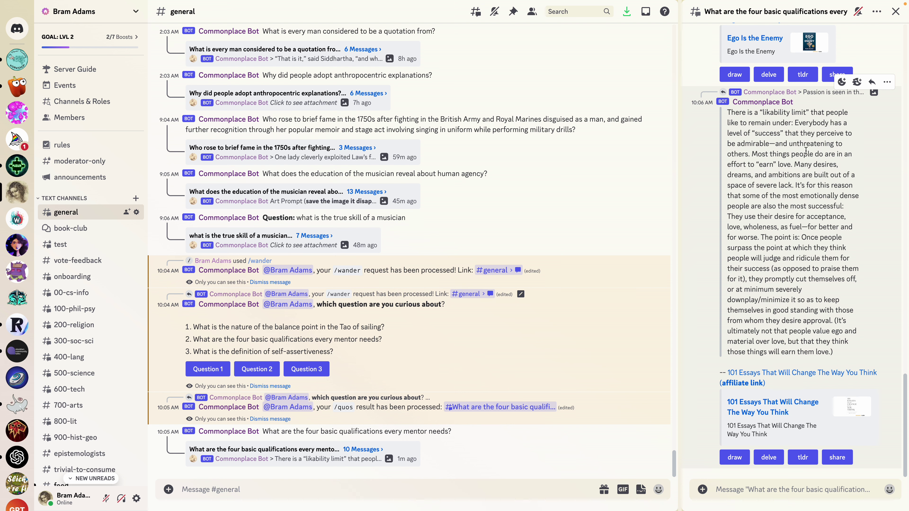
drag(771, 115, 824, 114)
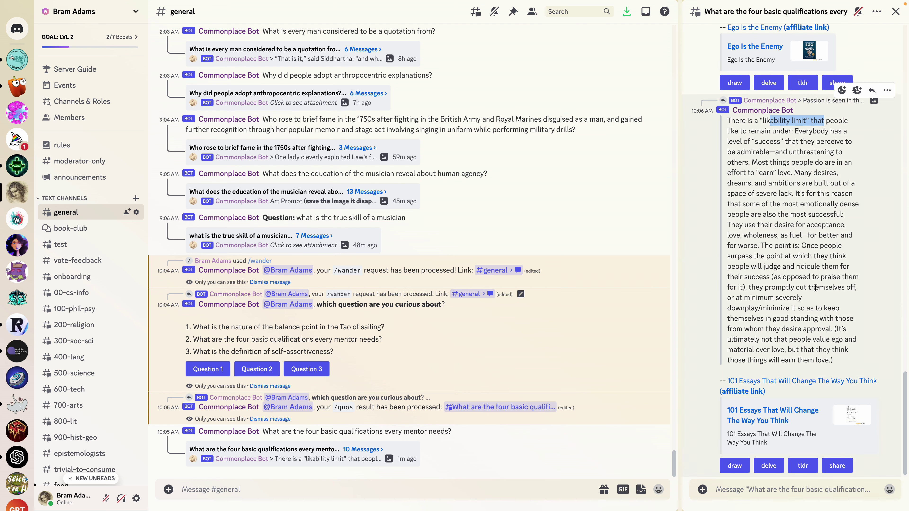
Step: Have the bot draw a spiral image about success versus likability from the likability-limit passage
click(737, 458)
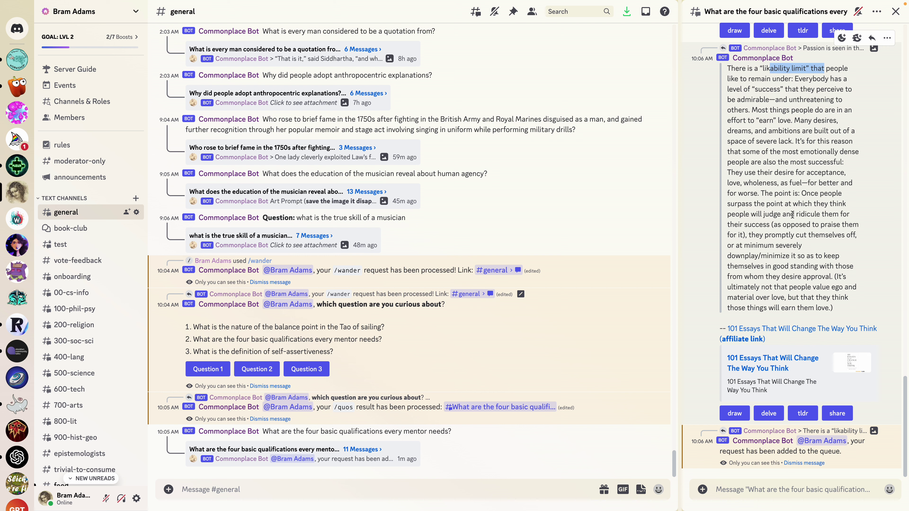
click(780, 201)
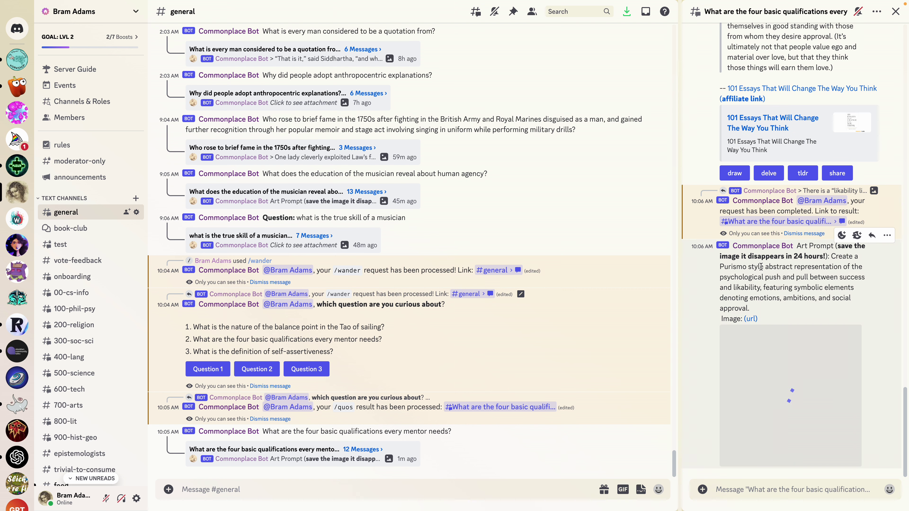
drag(763, 289, 721, 277)
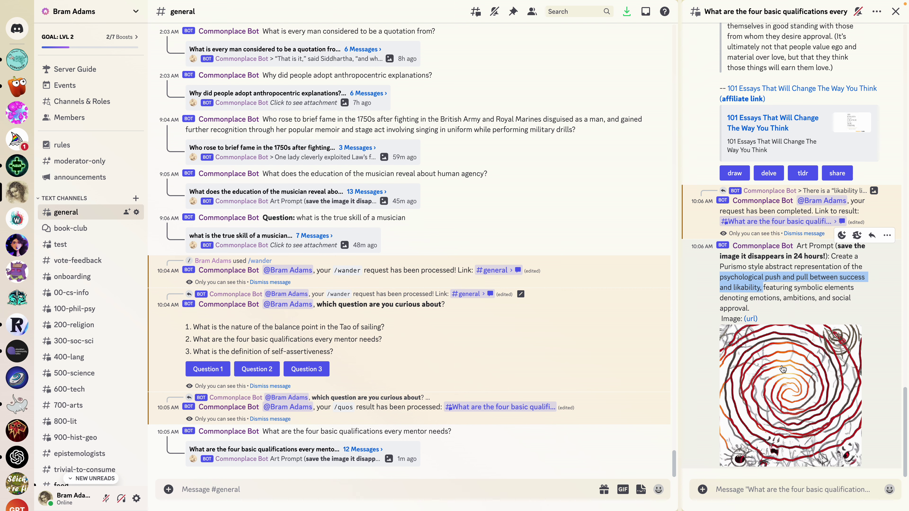
click(792, 298)
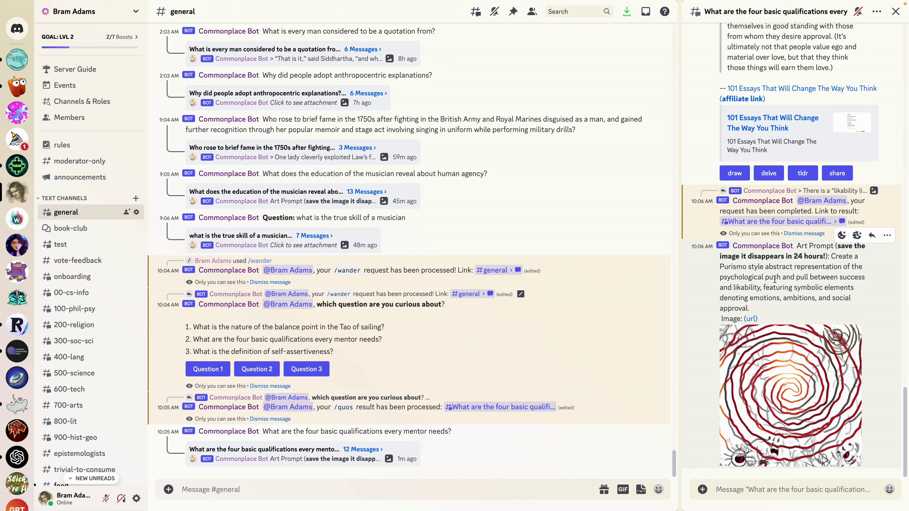
Step: Find the shared Goethe 'Great passions' quote card and view it full size
scroll(786, 279, up, 12)
scroll(785, 279, down, 10)
scroll(800, 290, up, 10)
scroll(806, 179, up, 3)
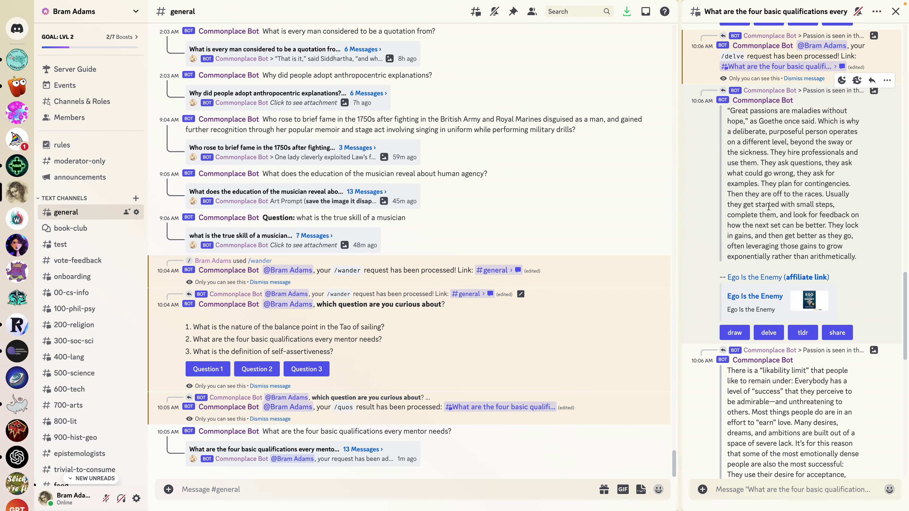
scroll(769, 207, down, 10)
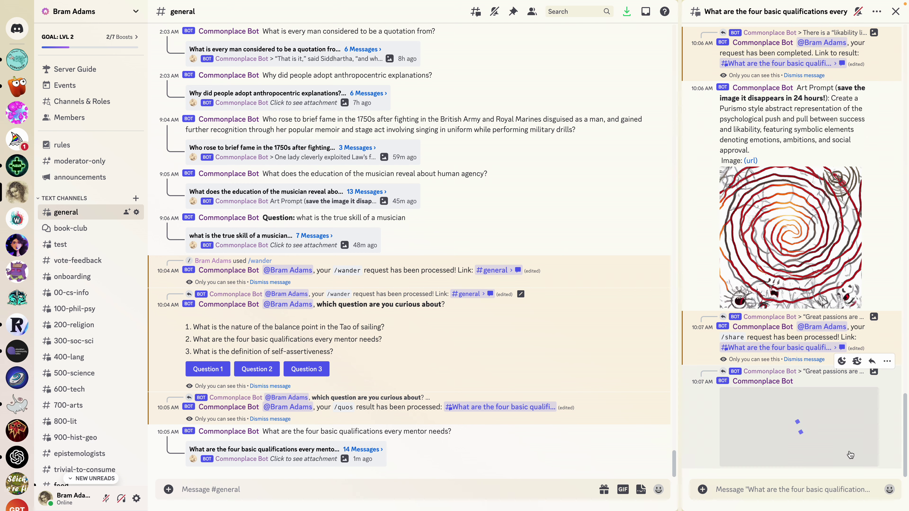
click(824, 443)
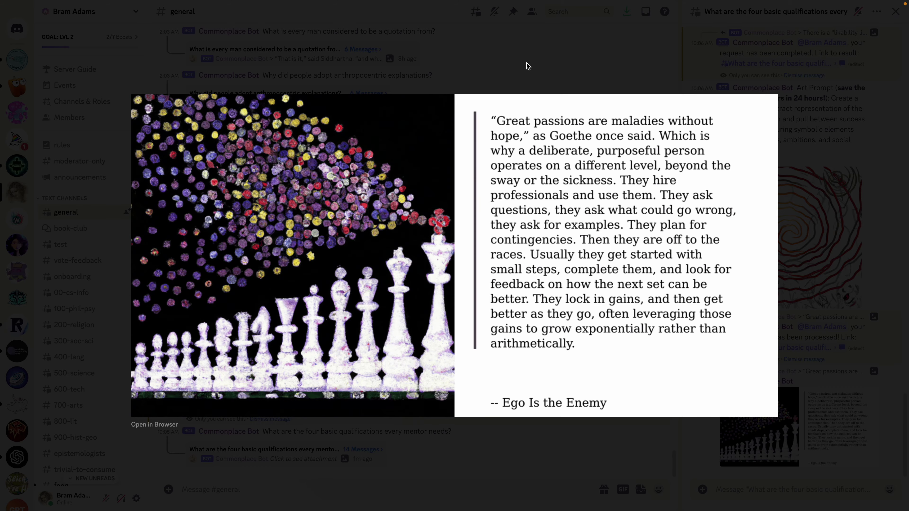
click(519, 69)
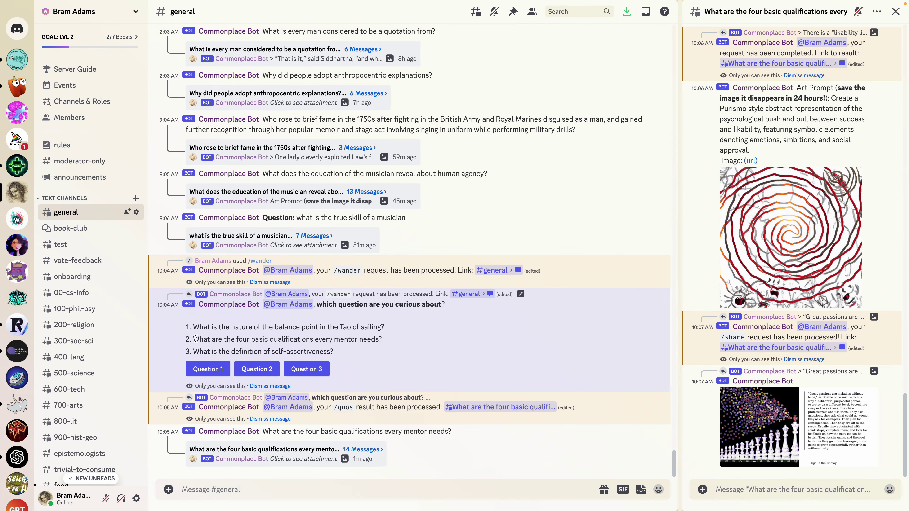
drag(196, 339, 385, 340)
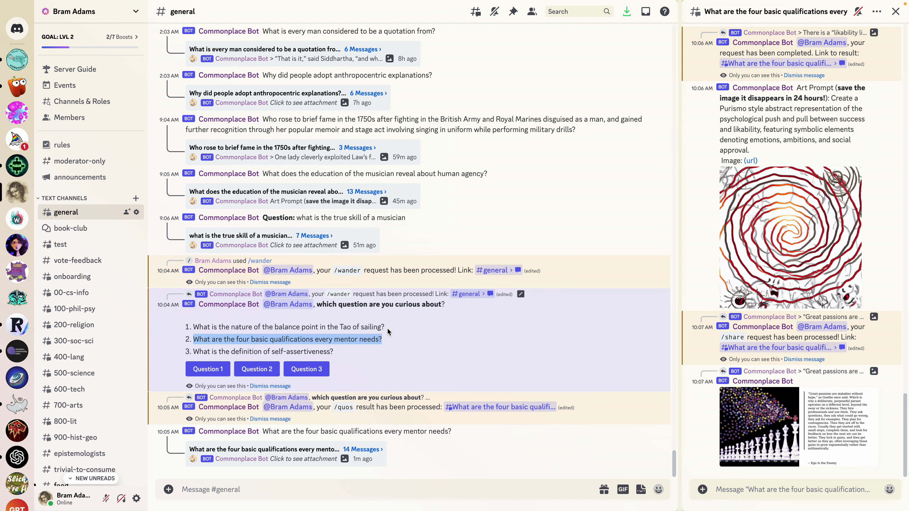
scroll(750, 145, up, 10)
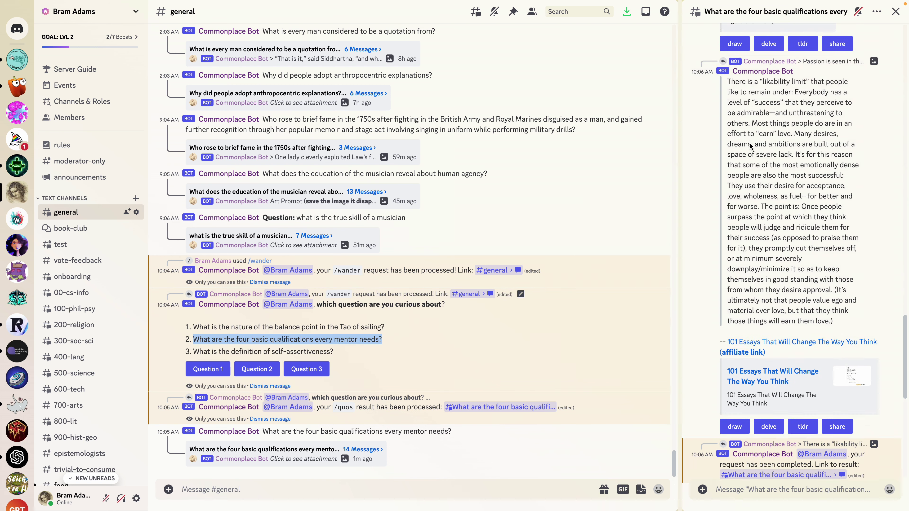
scroll(750, 145, up, 15)
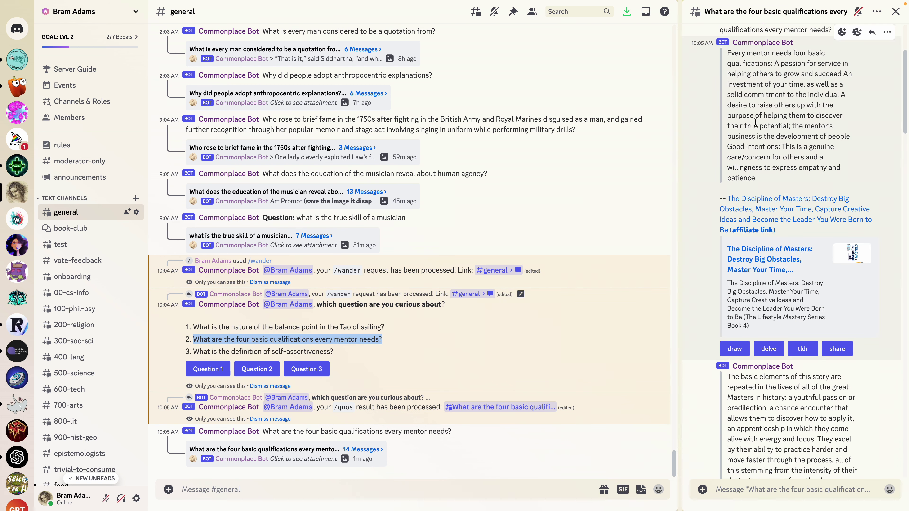
scroll(755, 122, up, 1)
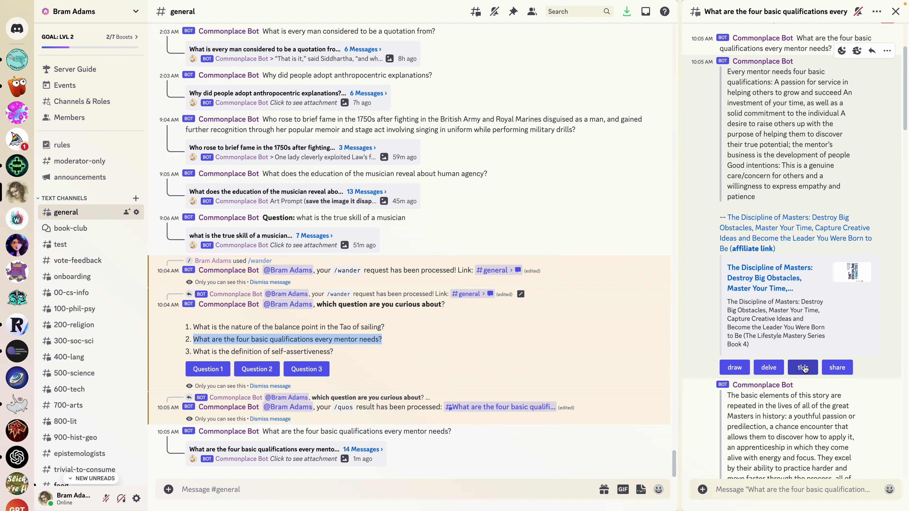
click(804, 369)
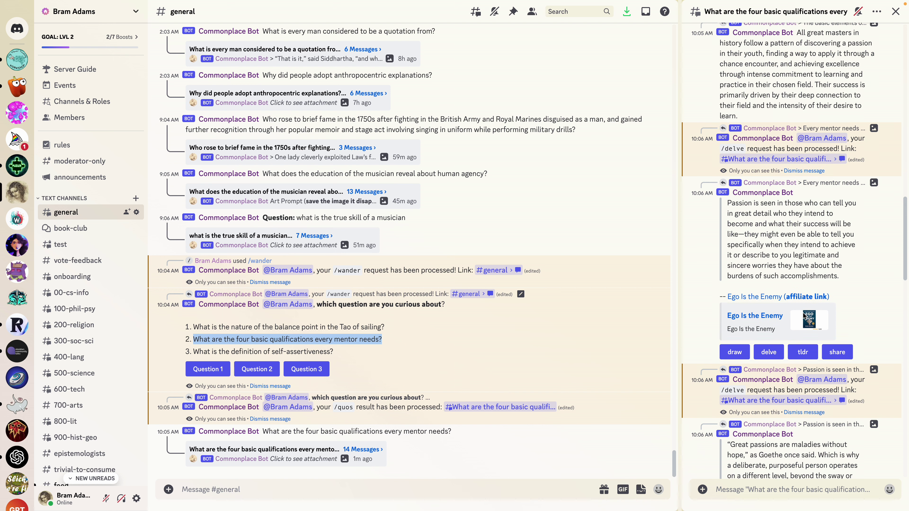
scroll(798, 324, down, 10)
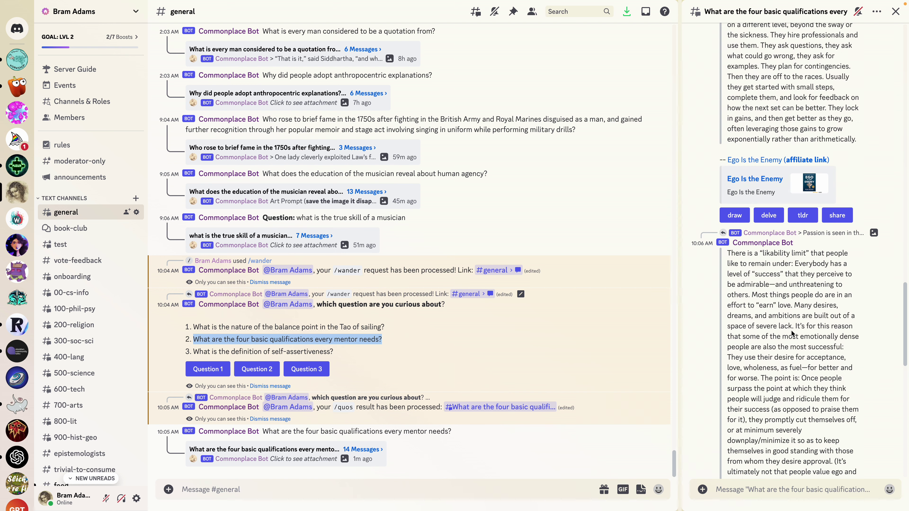
scroll(791, 334, down, 10)
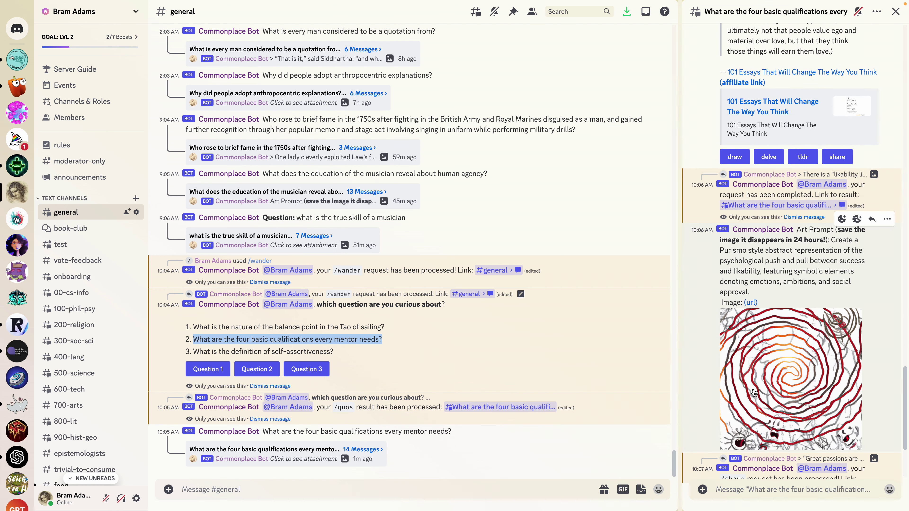
drag(751, 294, 834, 237)
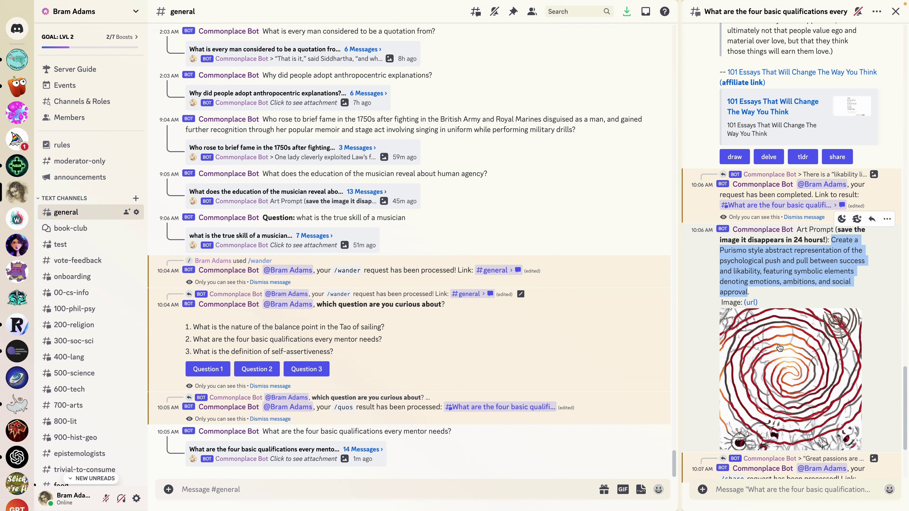
scroll(792, 329, down, 4)
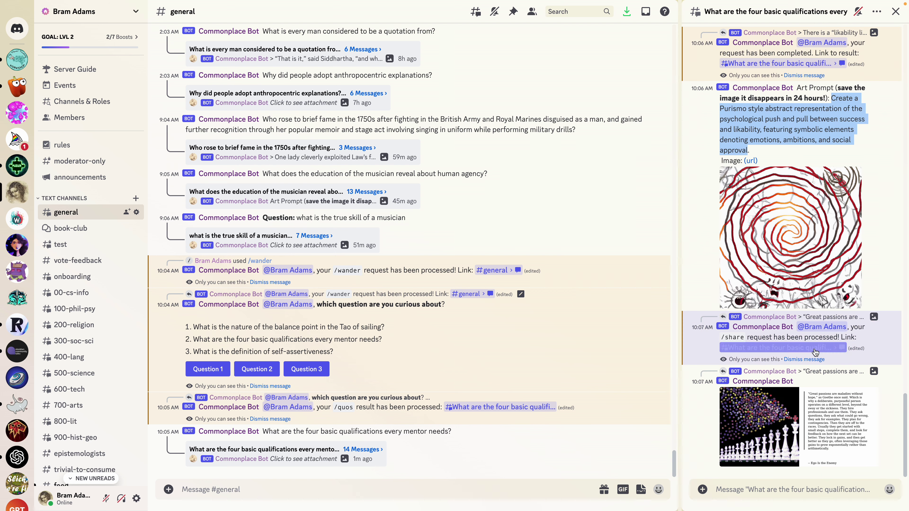
click(786, 406)
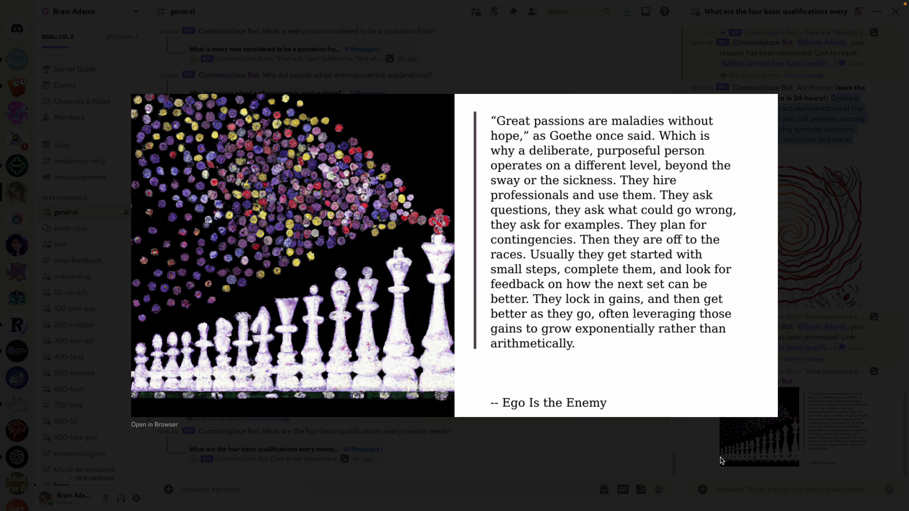